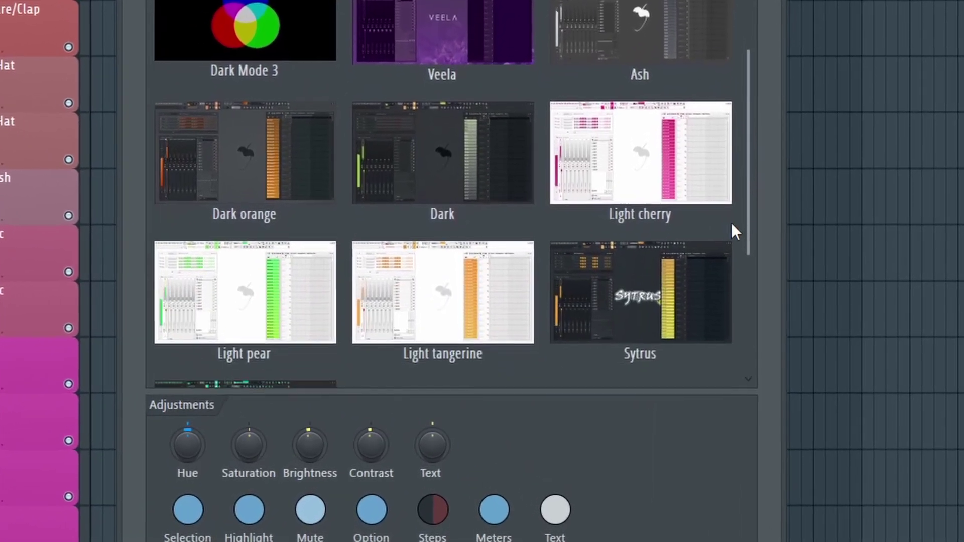
{"action": "scroll", "coordinate": [731, 222], "scroll_direction": "down", "scroll_amount": 2}
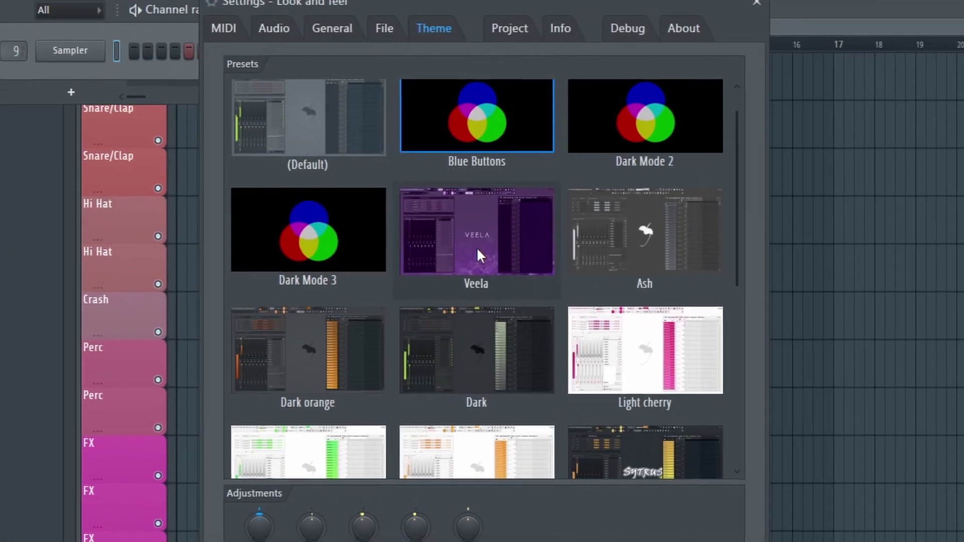
- Apply the Veela preset from the Theme settings preset list
{"action": "left_click", "coordinate": [477, 237]}
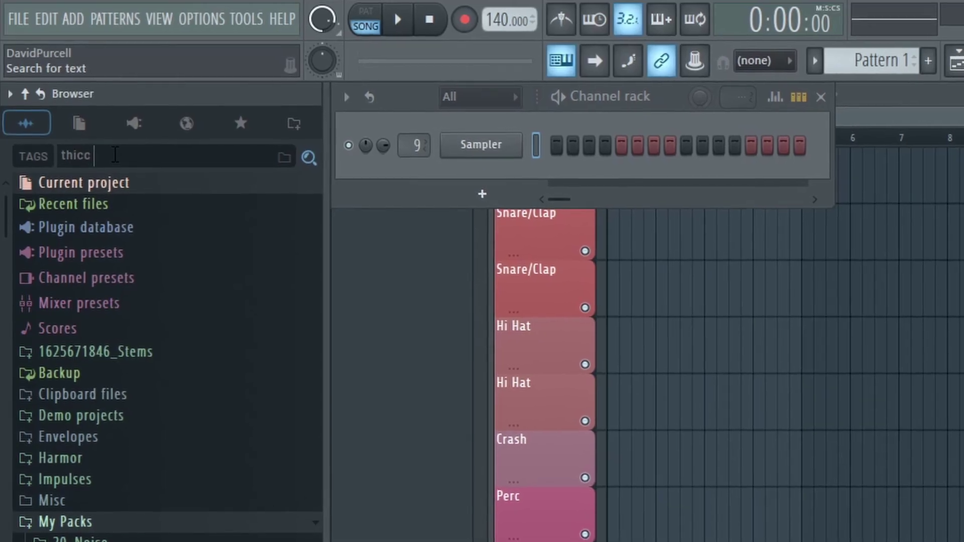
{"action": "type", "text": "thicc drums"}
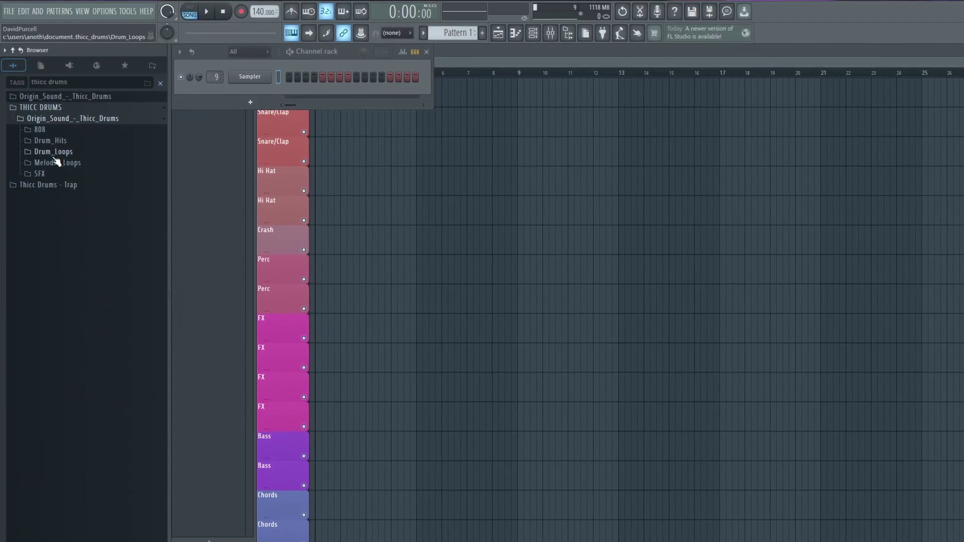
- Open the Thicc Drums sample folder in a new browser tab
{"action": "left_click", "coordinate": [52, 176]}
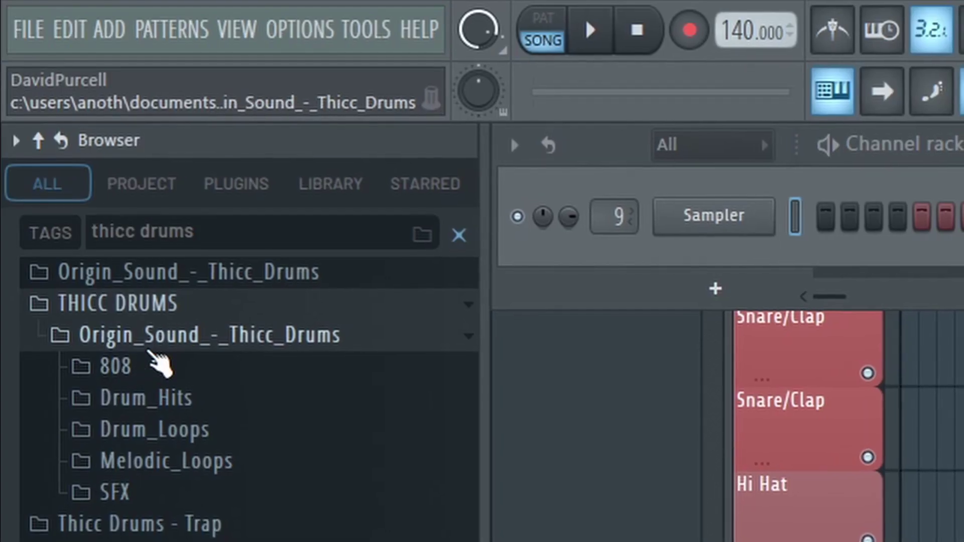
{"action": "right_click", "coordinate": [153, 340]}
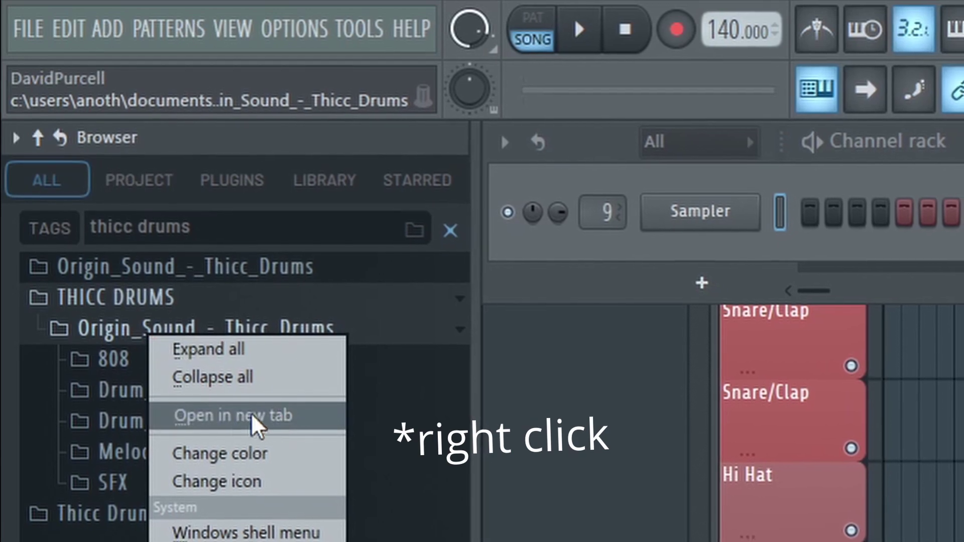
{"action": "left_click", "coordinate": [230, 416]}
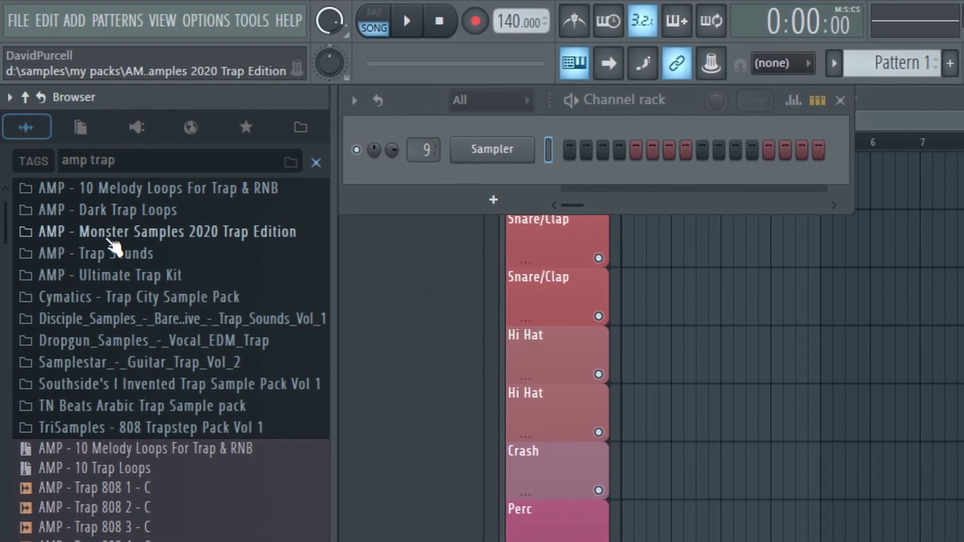
- Add the AMP Monster Samples 2020 Trap Edition folder to the Thicc Drums tab
{"action": "right_click", "coordinate": [114, 236]}
{"action": "mouse_move", "coordinate": [169, 315]}
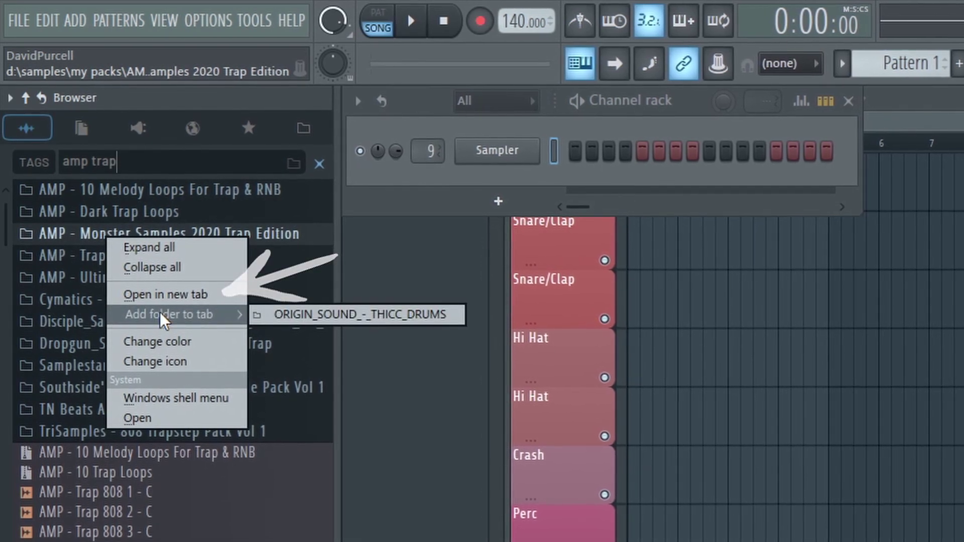
{"action": "left_click", "coordinate": [365, 321]}
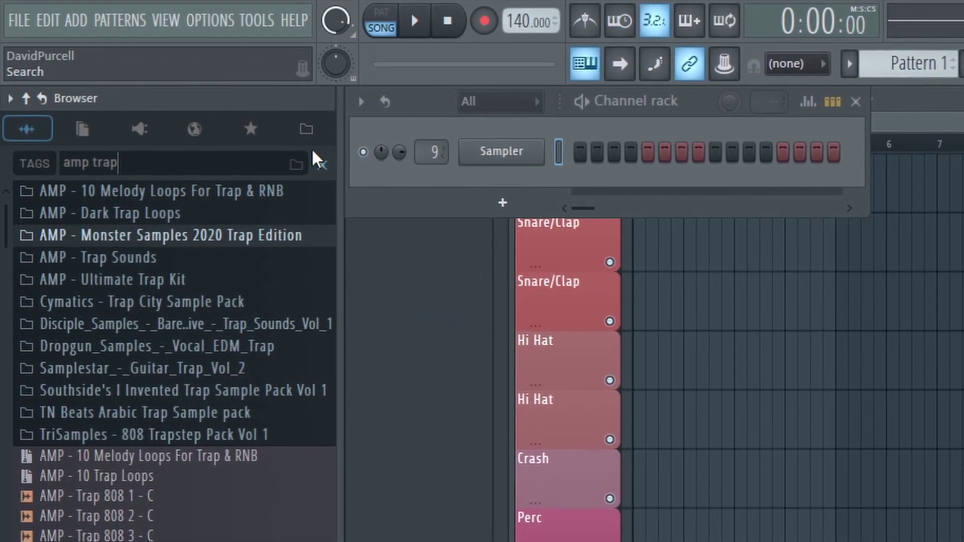
{"action": "left_click", "coordinate": [306, 129]}
{"action": "left_click", "coordinate": [16, 81]}
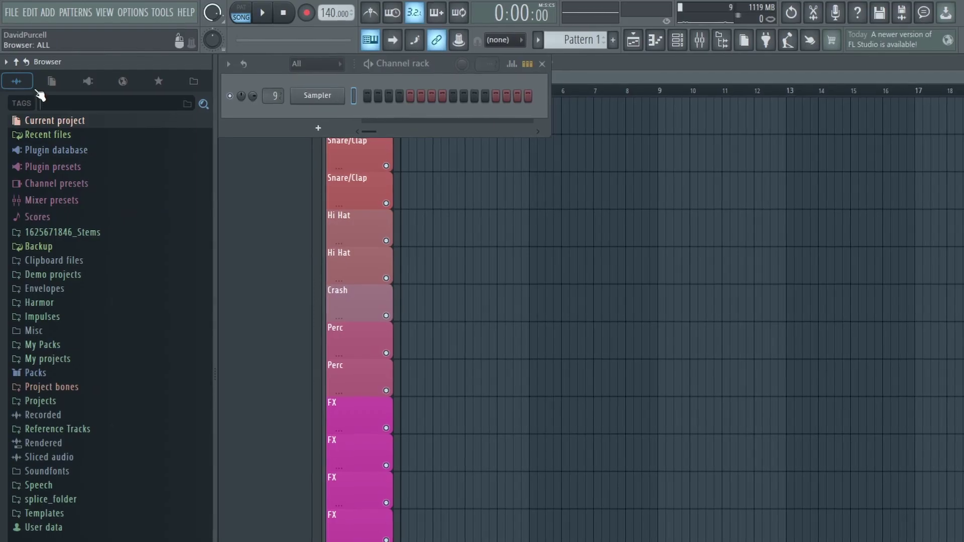
- List the starred samples in the browser and preview the Hi Hats stem
{"action": "left_click", "coordinate": [51, 81]}
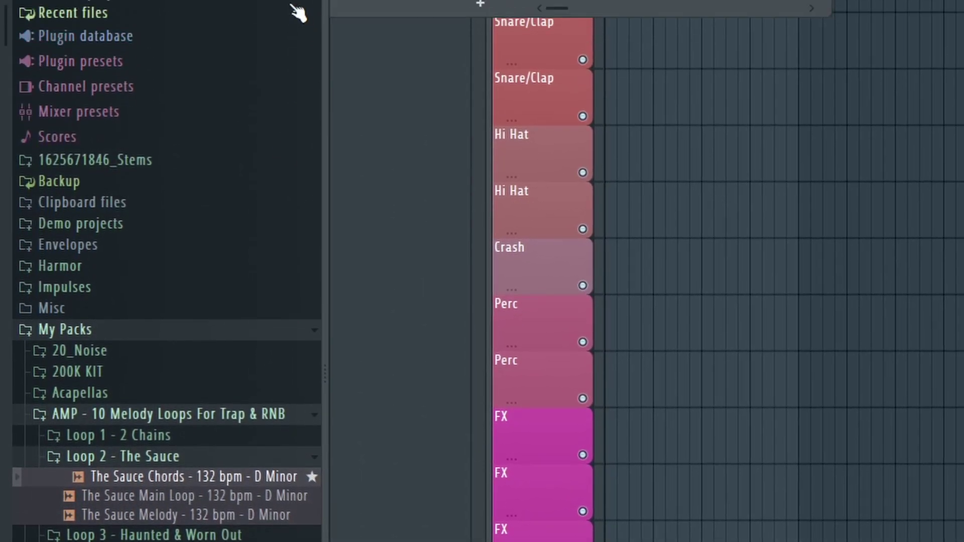
{"action": "left_click", "coordinate": [235, 118]}
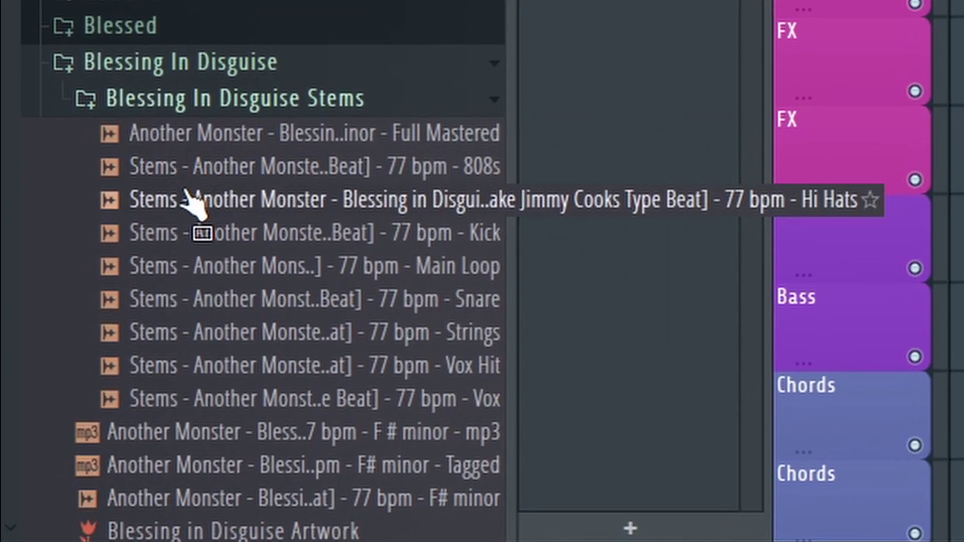
{"action": "left_click", "coordinate": [184, 185]}
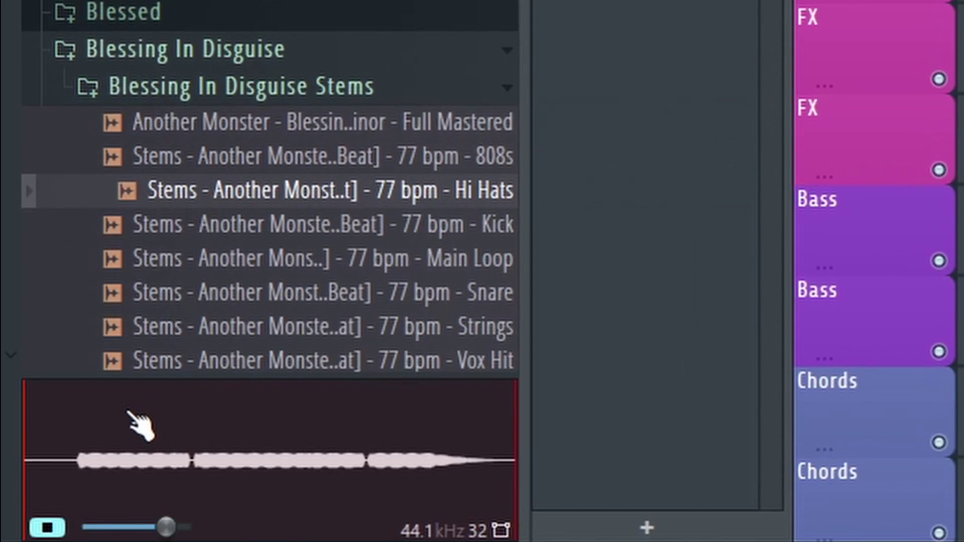
- Play the Hi Hats preview from points near its start, middle and end
{"action": "left_click", "coordinate": [79, 475]}
{"action": "left_click", "coordinate": [46, 526]}
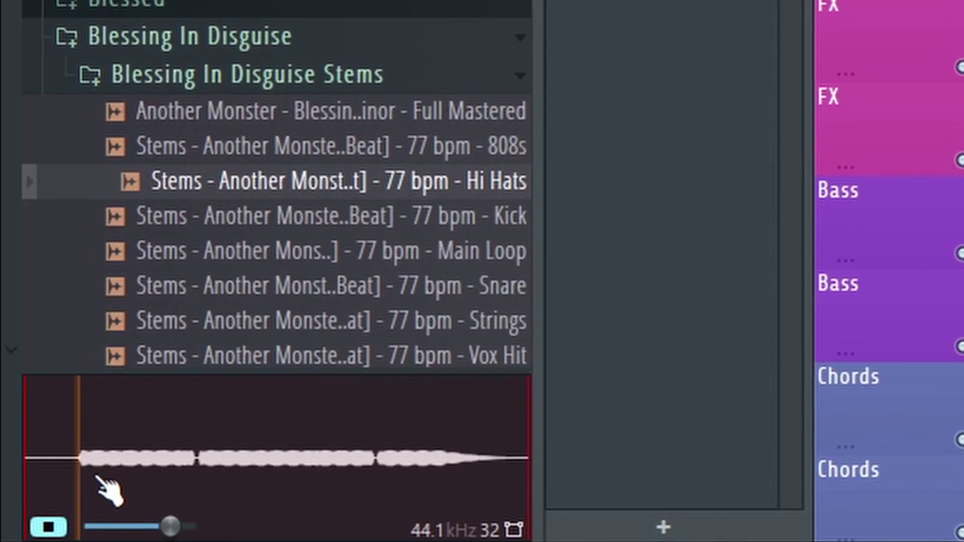
{"action": "left_click", "coordinate": [147, 475]}
{"action": "left_click", "coordinate": [283, 475], "text": "shift"}
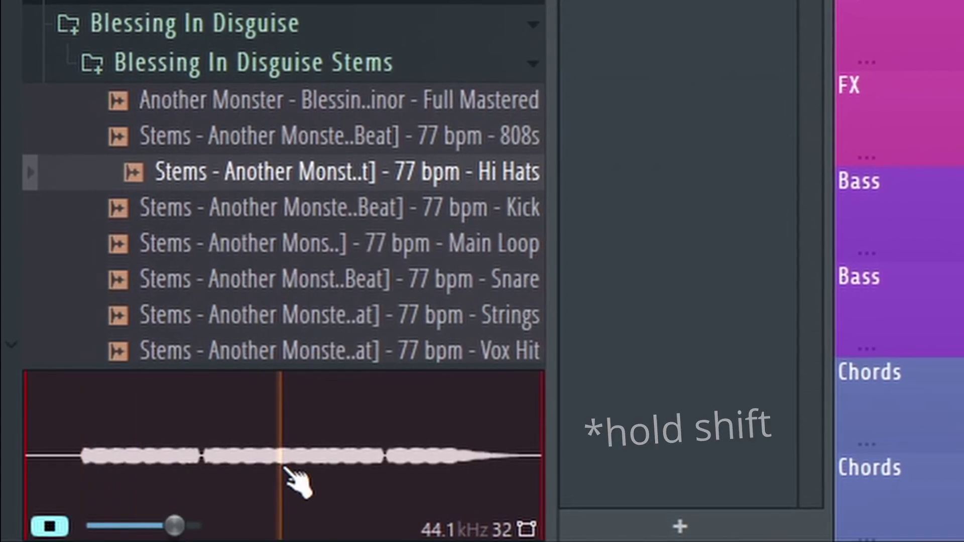
{"action": "left_click", "coordinate": [437, 471], "text": "shift"}
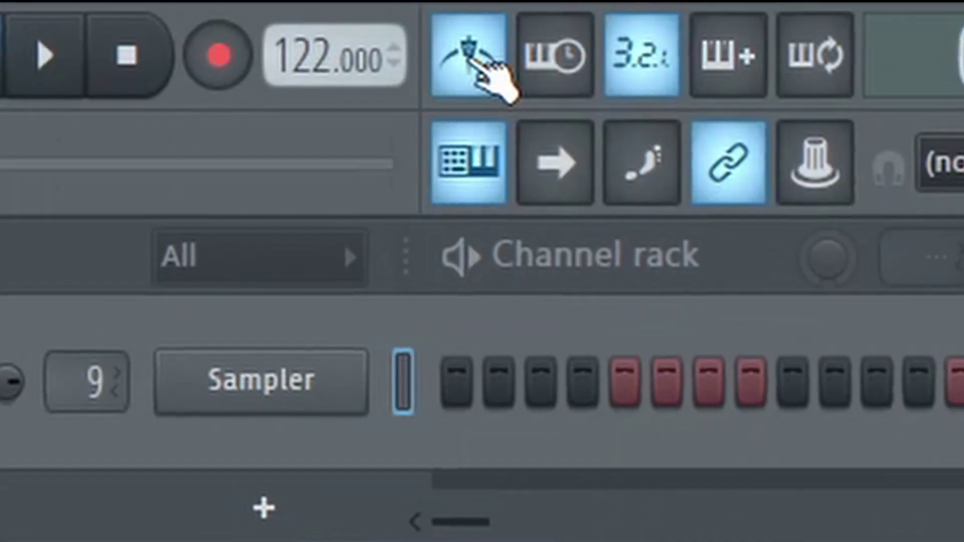
- Start song playback and bring up Audio settings to route the metronome to Insert 99
{"action": "key", "text": "space"}
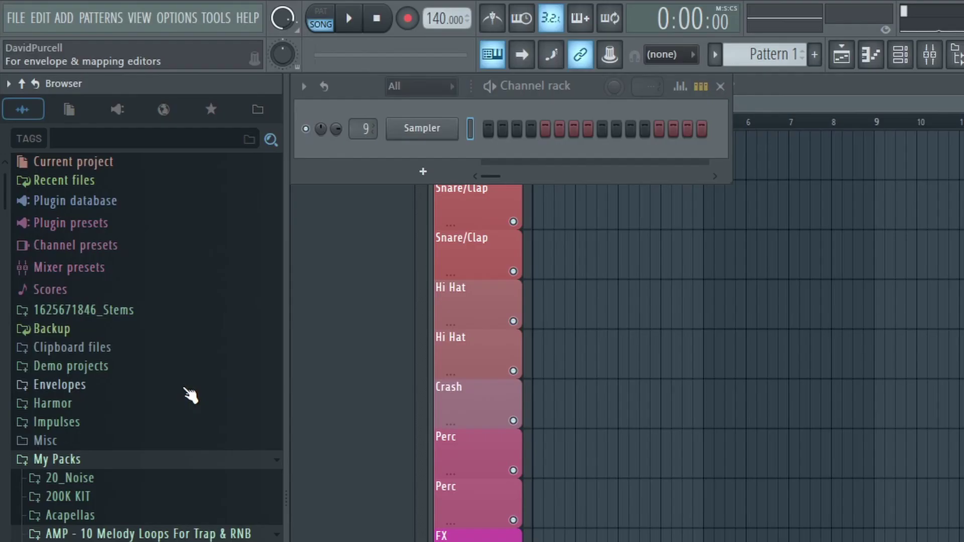
{"action": "left_click", "coordinate": [175, 17]}
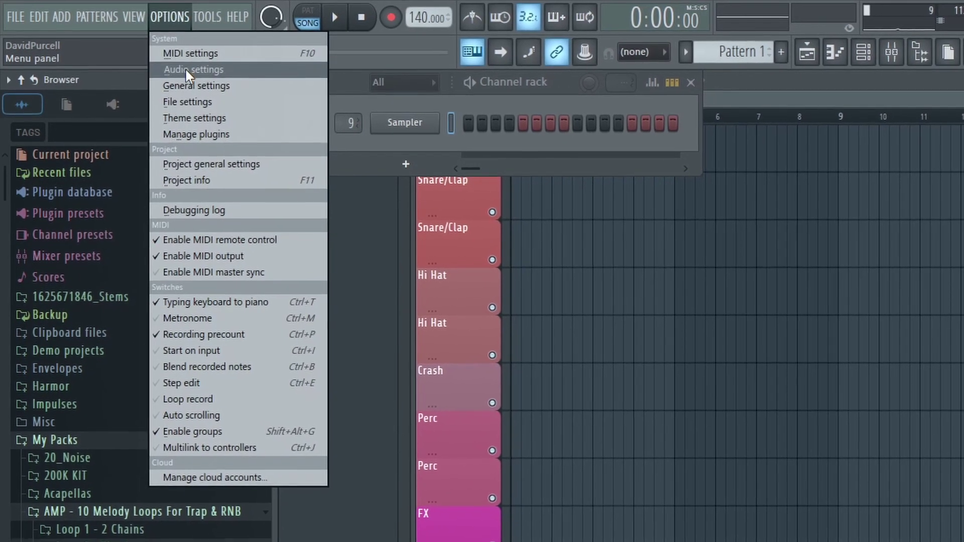
{"action": "left_click", "coordinate": [185, 69]}
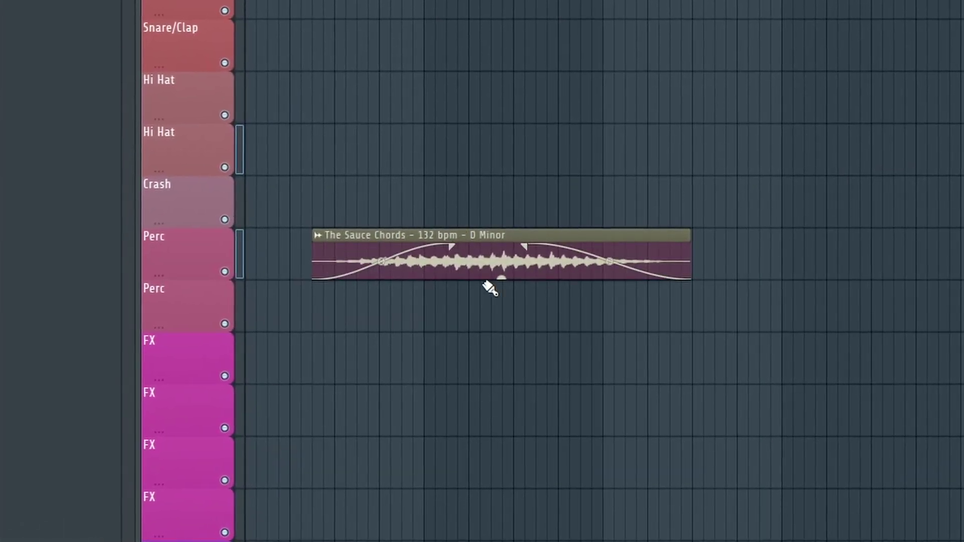
- Lower The Sauce Chords clip volume to -5.4 dB
{"action": "left_click_drag", "start_coordinate": [503, 277], "coordinate": [501, 294]}
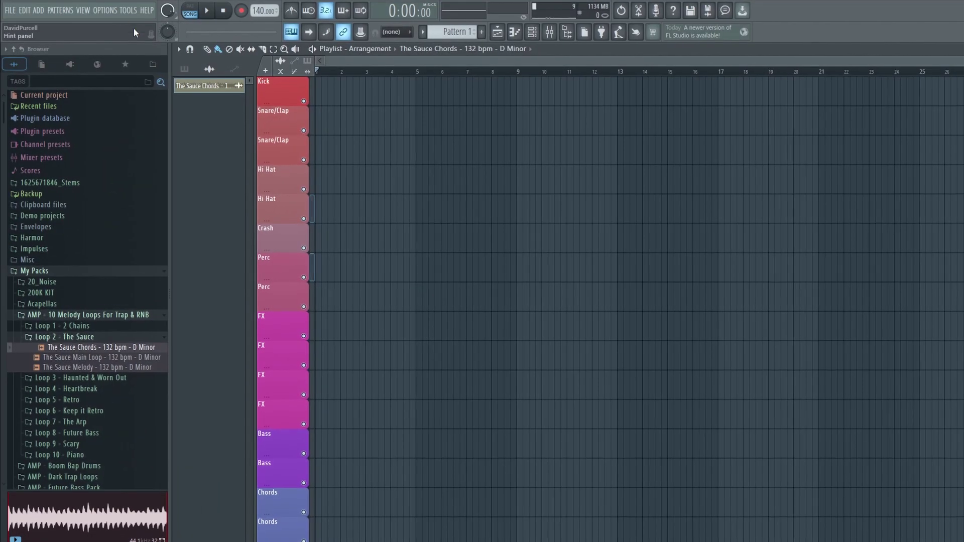
{"action": "left_click", "coordinate": [106, 9]}
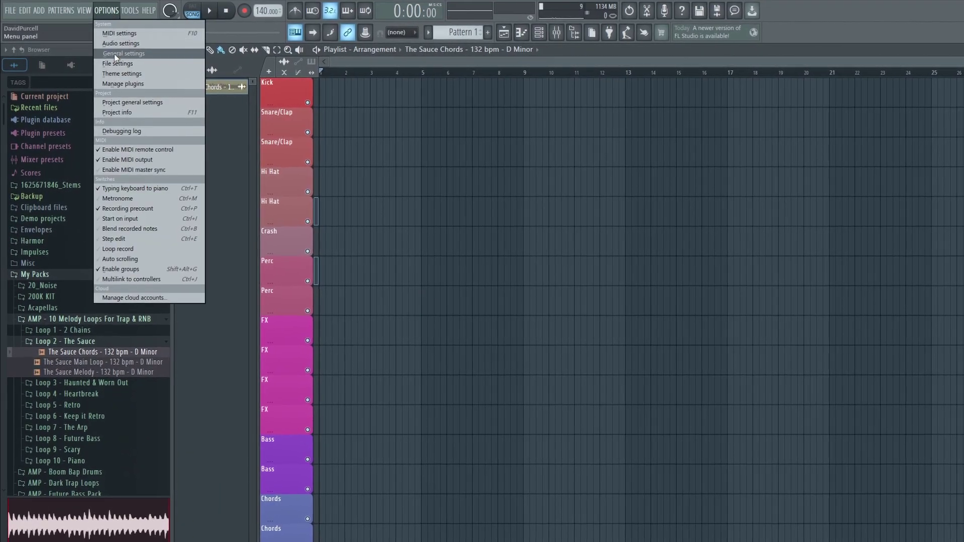
- Enable automatic crossfades, then overlap The Sauce Chords and The Sauce Main Loop on Perc
{"action": "left_click", "coordinate": [133, 105]}
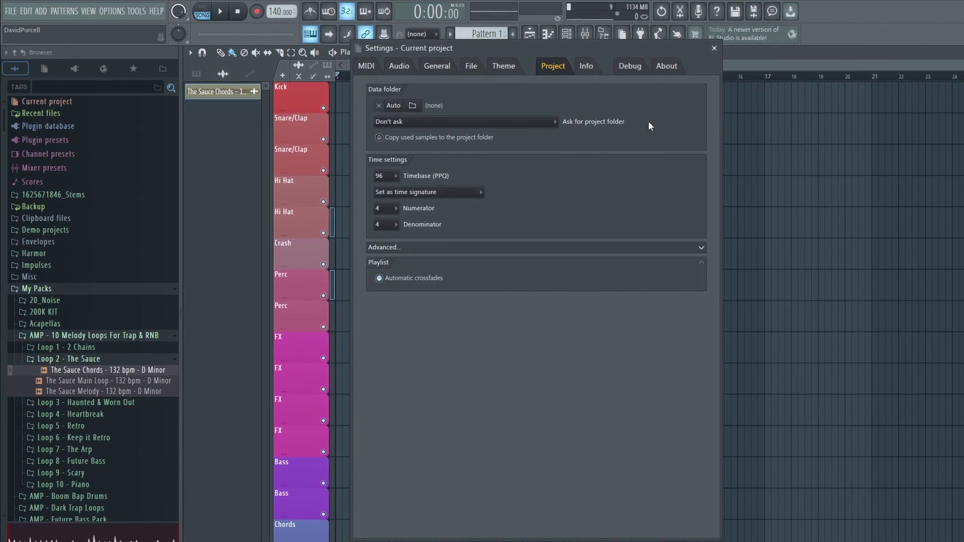
{"action": "left_click", "coordinate": [720, 49]}
{"action": "key", "text": "space"}
{"action": "left_click_drag", "start_coordinate": [123, 374], "coordinate": [400, 301]}
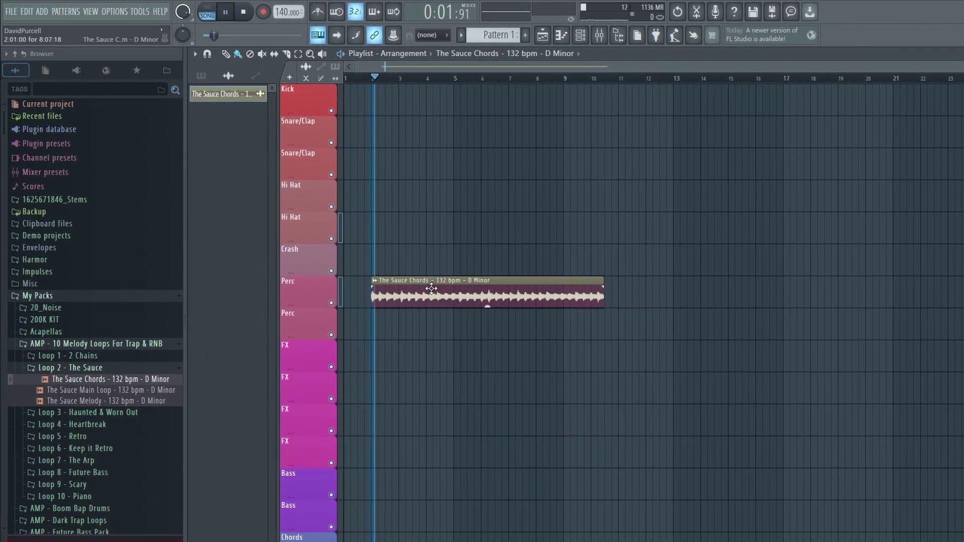
{"action": "left_click_drag", "start_coordinate": [146, 399], "coordinate": [596, 298]}
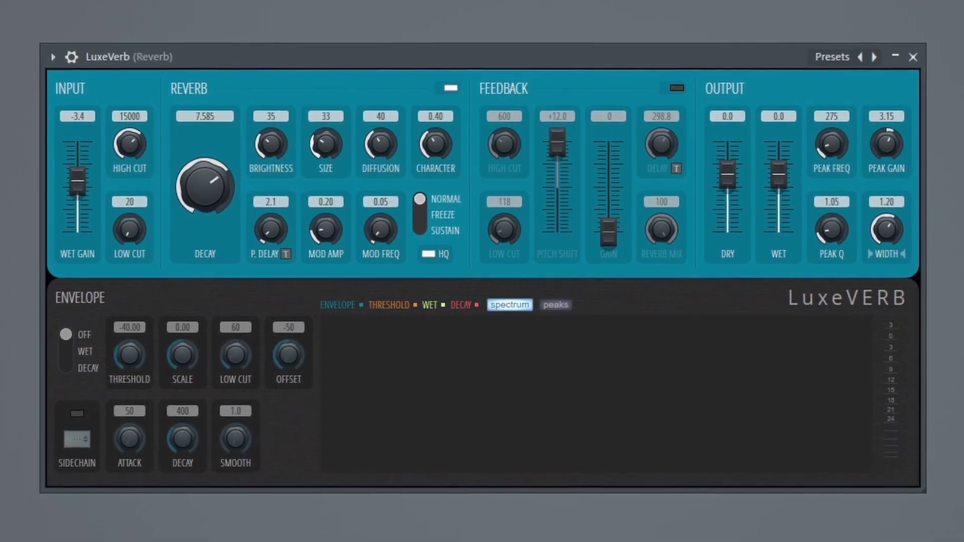
- Lower LuxeVerb character to 0.31 and audition VFX Sequencer's Simple 4k Down 4 beats pattern
{"action": "left_click_drag", "start_coordinate": [441, 144], "coordinate": [441, 149]}
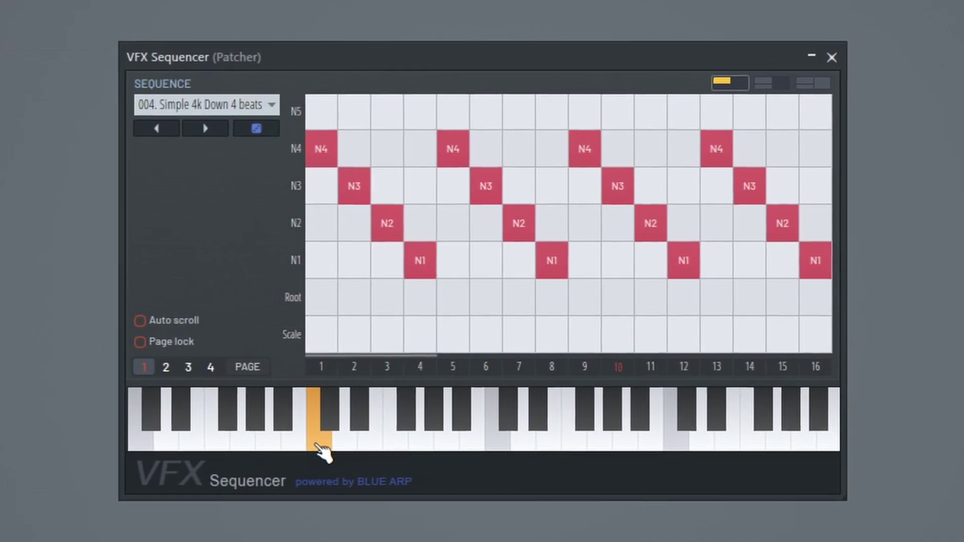
{"action": "left_click", "coordinate": [392, 446]}
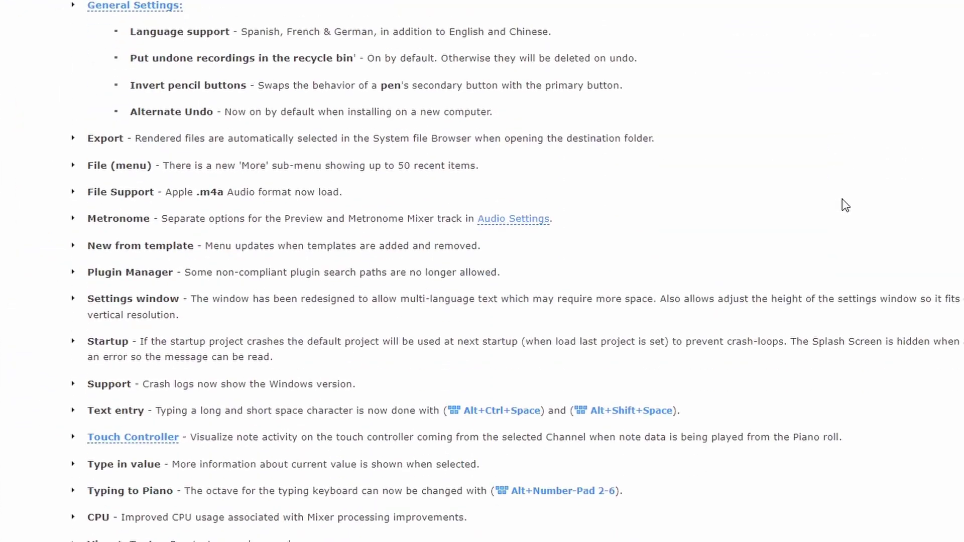
{"action": "scroll", "coordinate": [844, 205], "scroll_direction": "down", "scroll_amount": 2}
{"action": "scroll", "coordinate": [869, 205], "scroll_direction": "down", "scroll_amount": 3}
{"action": "scroll", "coordinate": [896, 204], "scroll_direction": "down", "scroll_amount": 3}
{"action": "scroll", "coordinate": [921, 204], "scroll_direction": "down", "scroll_amount": 2}
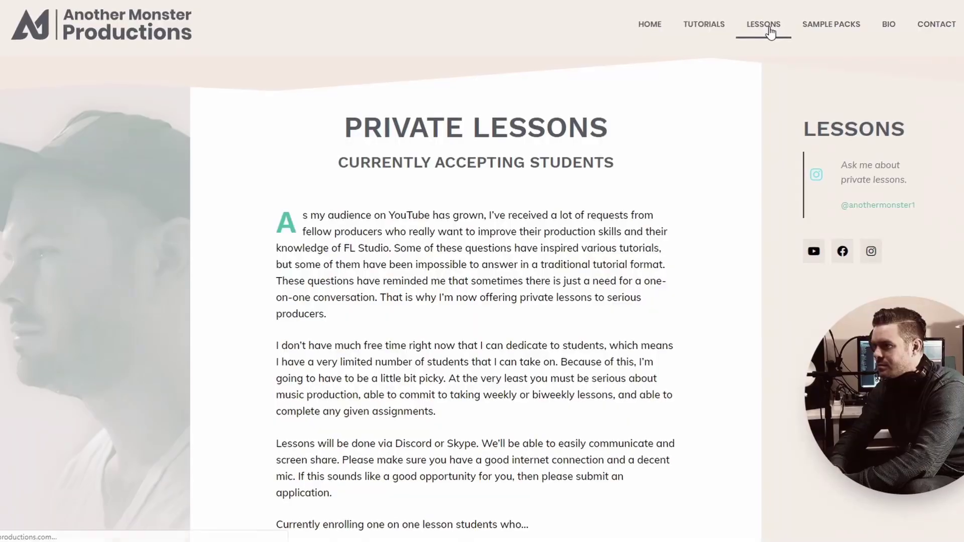
{"action": "scroll", "coordinate": [708, 186], "scroll_direction": "down", "scroll_amount": 1}
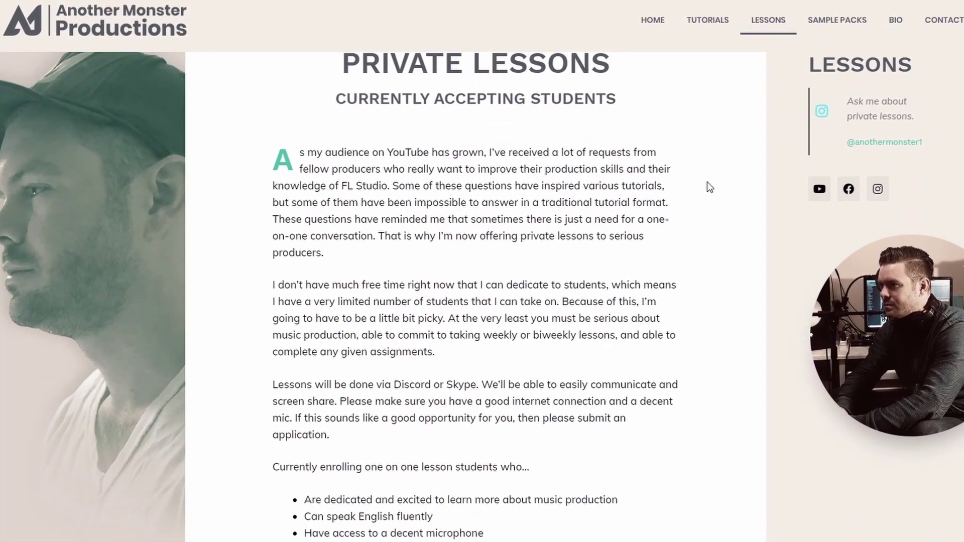
{"action": "scroll", "coordinate": [707, 182], "scroll_direction": "down", "scroll_amount": 1}
{"action": "scroll", "coordinate": [706, 187], "scroll_direction": "down", "scroll_amount": 3}
{"action": "scroll", "coordinate": [705, 195], "scroll_direction": "down", "scroll_amount": 1}
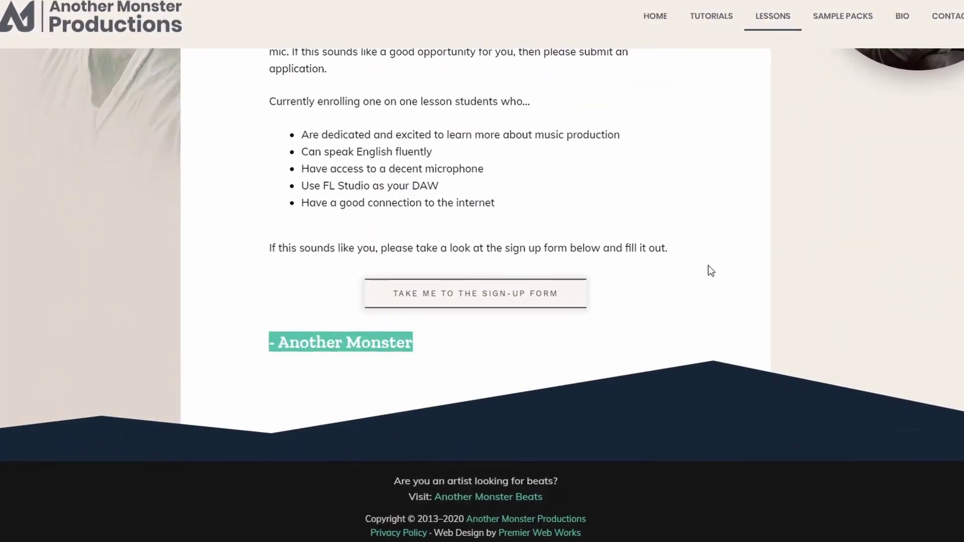
{"action": "scroll", "coordinate": [708, 265], "scroll_direction": "up", "scroll_amount": 1}
{"action": "scroll", "coordinate": [709, 265], "scroll_direction": "up", "scroll_amount": 4}
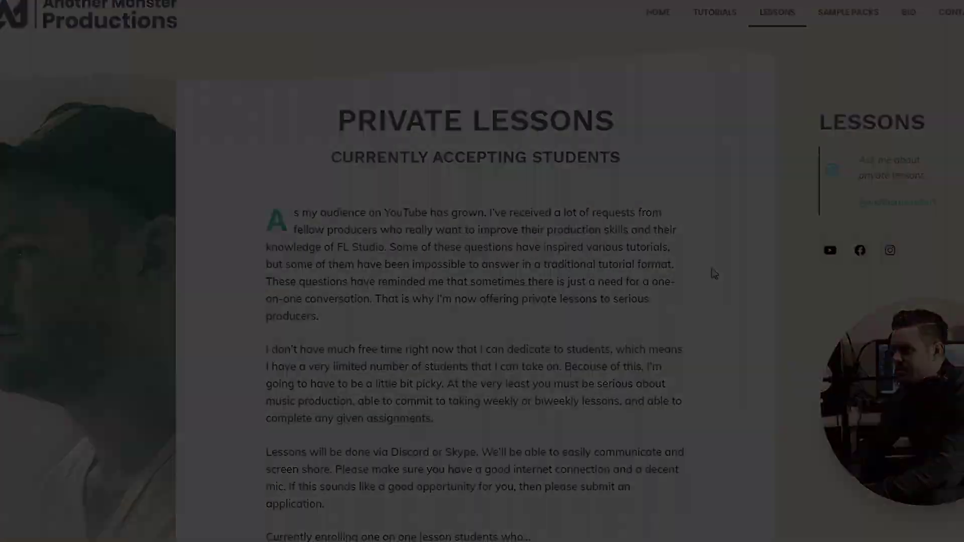